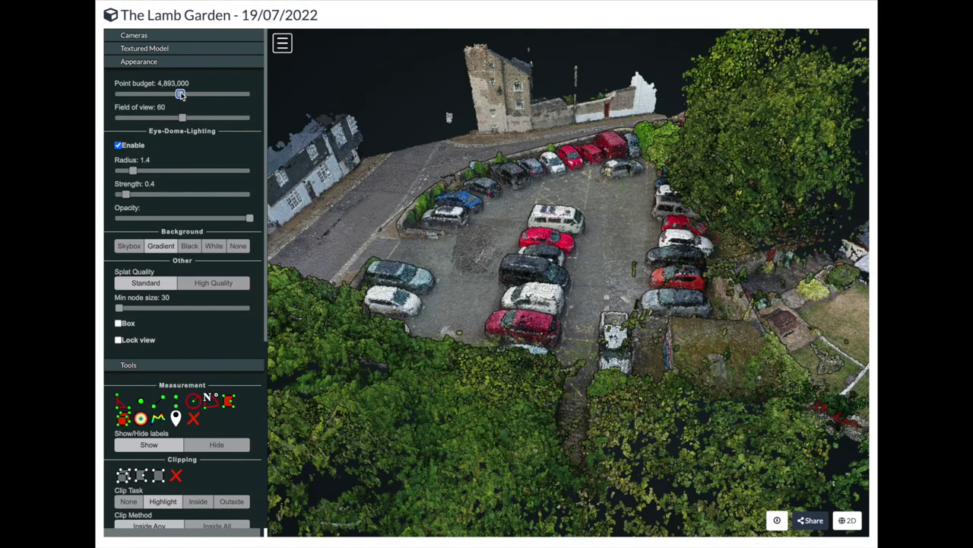
Step: Orbit and zoom the point cloud to a top-down view with the front row running horizontally
drag(486, 343, 607, 244)
drag(538, 285, 467, 287)
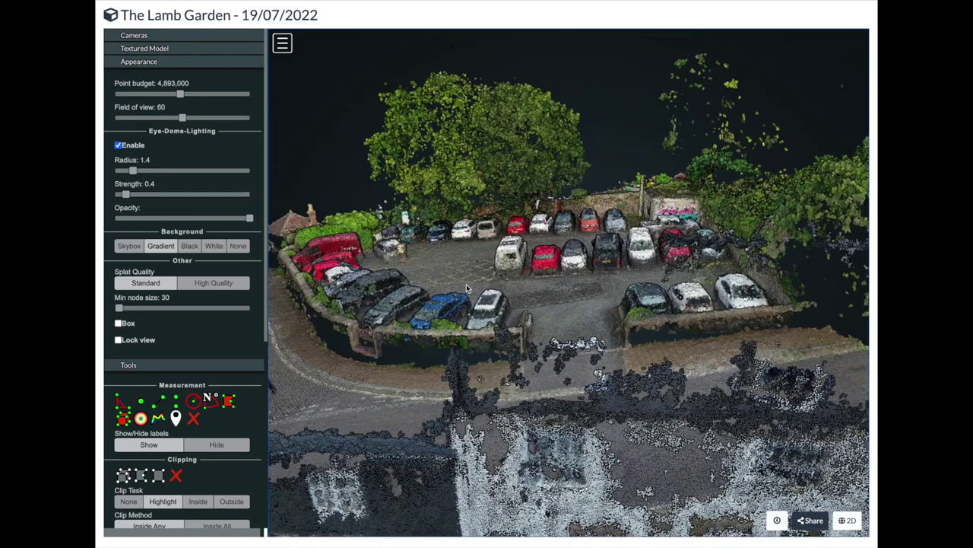
scroll(468, 319, down, 3)
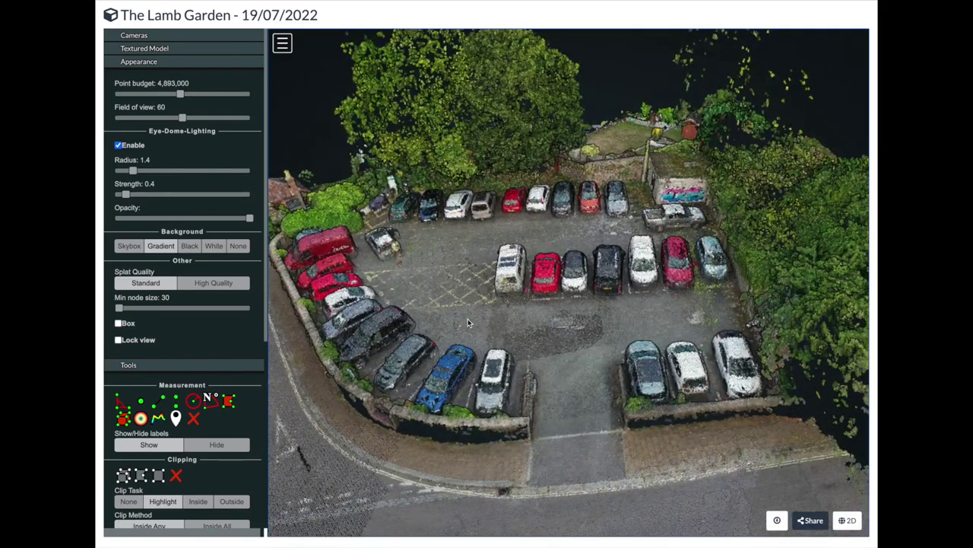
scroll(468, 319, down, 2)
scroll(468, 322, up, 3)
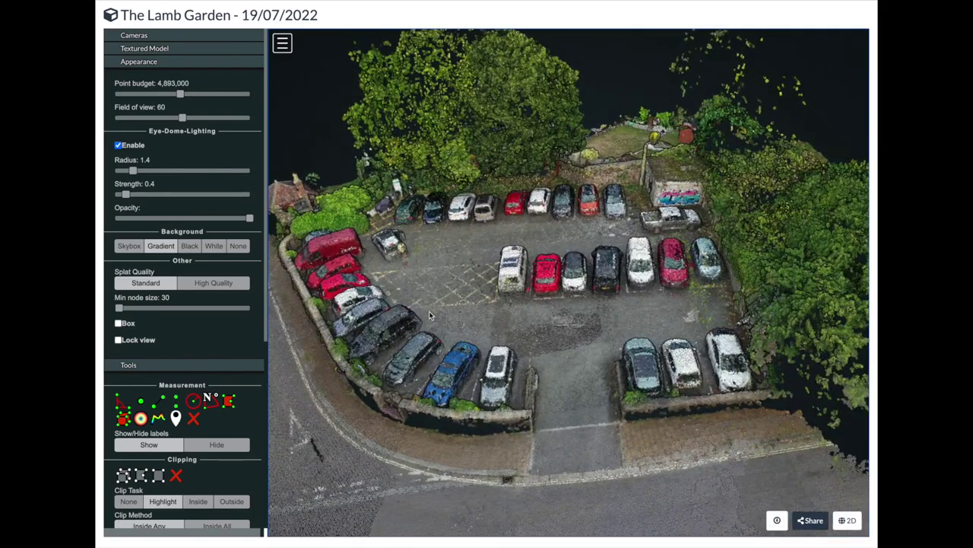
drag(429, 311, 519, 303)
drag(419, 285, 378, 261)
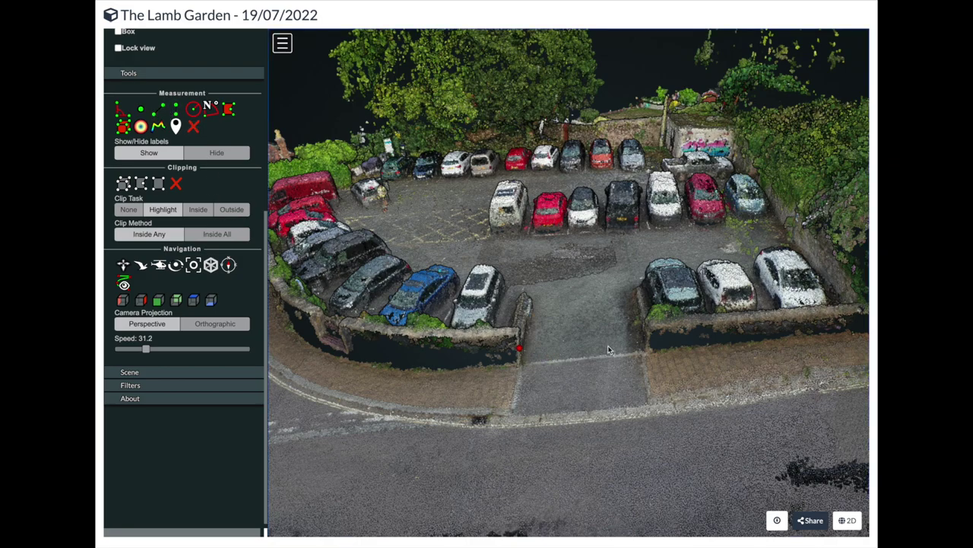
Step: Finish the 5.01 m entrance measurement and move both endpoints onto the kerb line
click(645, 341)
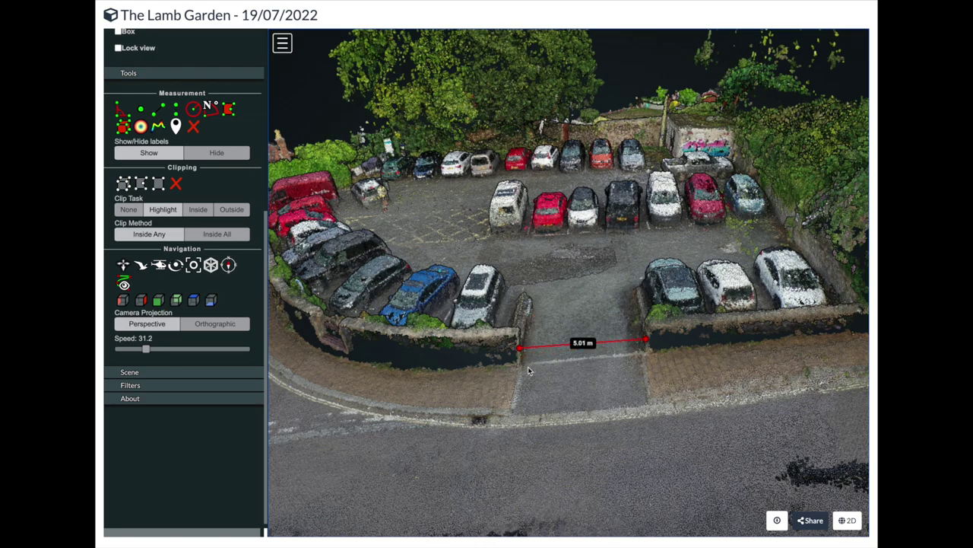
scroll(528, 366, up, 3)
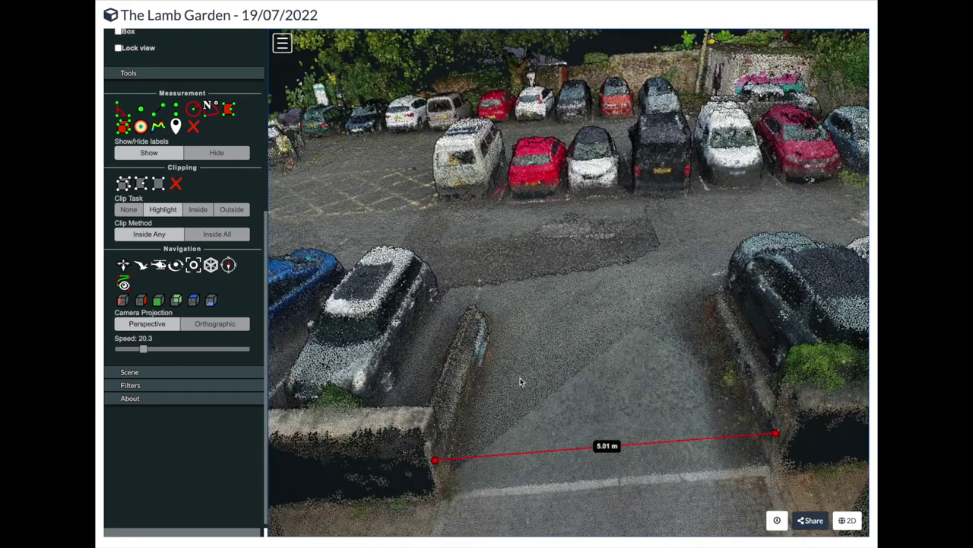
scroll(519, 383, up, 3)
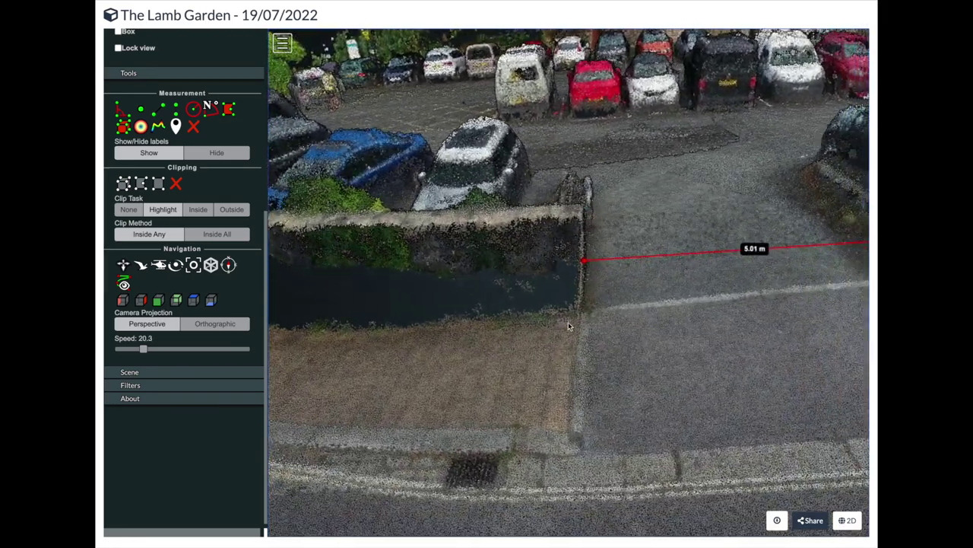
drag(585, 263, 583, 310)
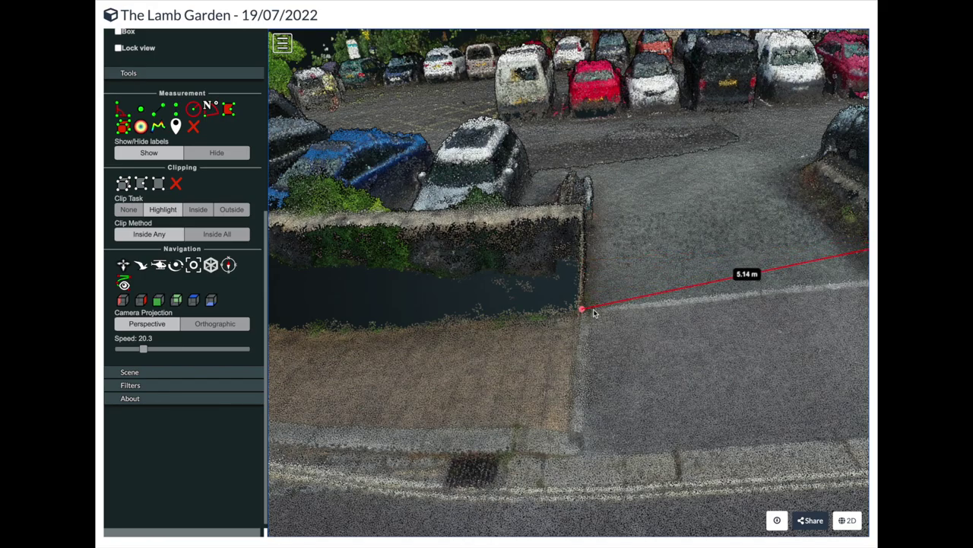
drag(736, 310, 692, 315)
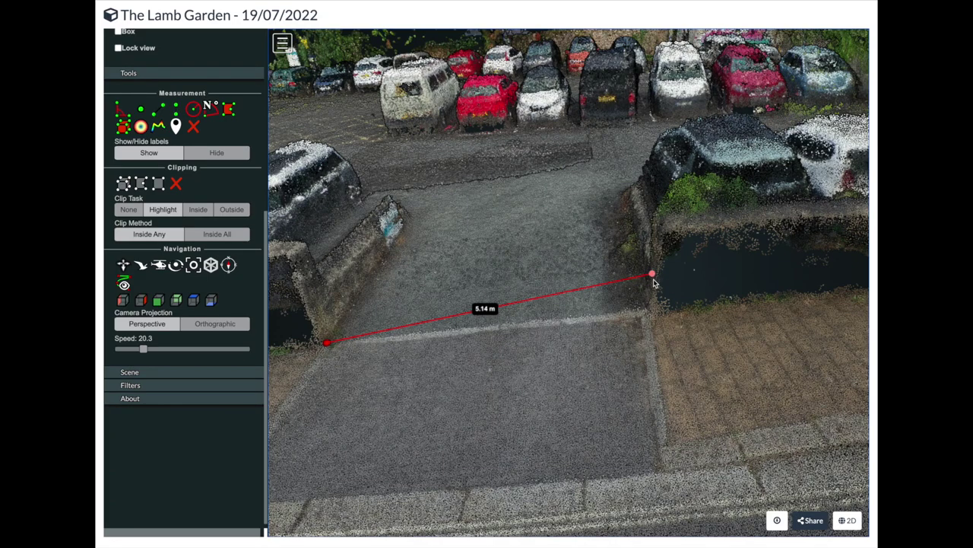
drag(652, 278, 647, 310)
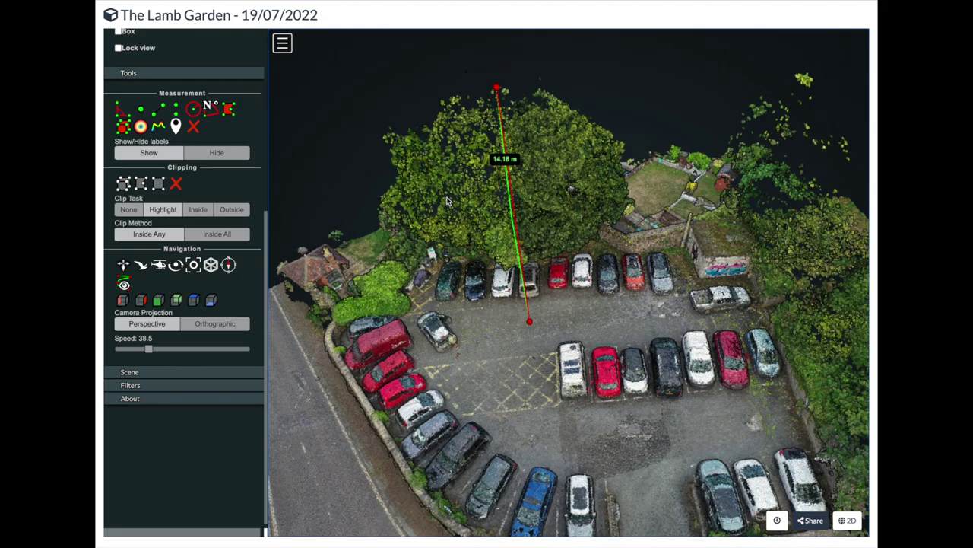
Step: Raise the tree height measurement's top point onto the treetop, reading 15.25 m
drag(470, 253, 601, 161)
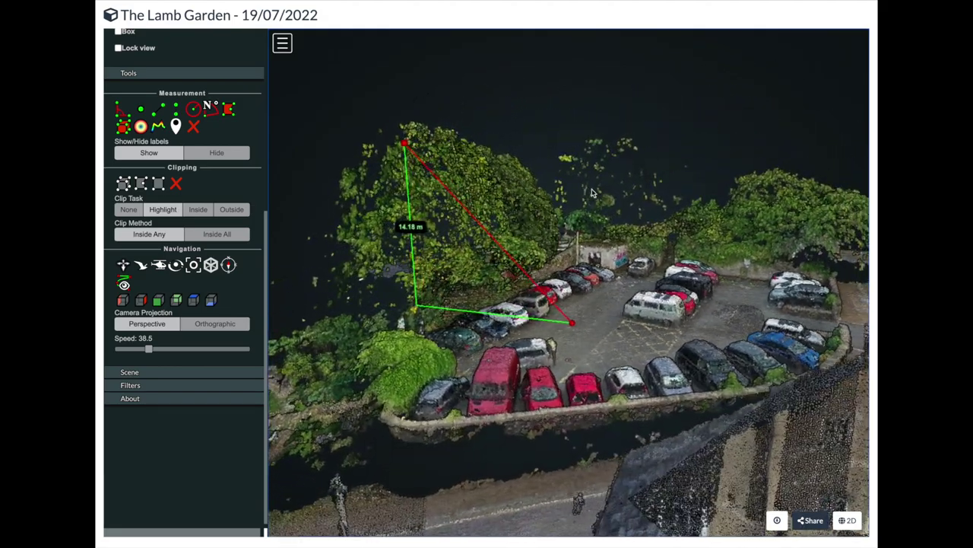
drag(405, 144, 416, 124)
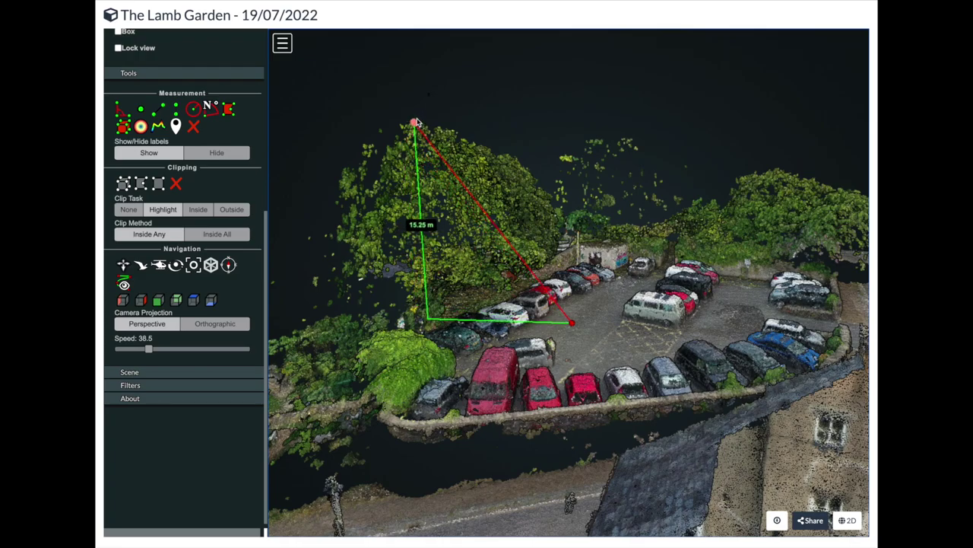
drag(416, 124, 588, 317)
Step: Clear all measurements and start a new distance line across the car park
click(195, 128)
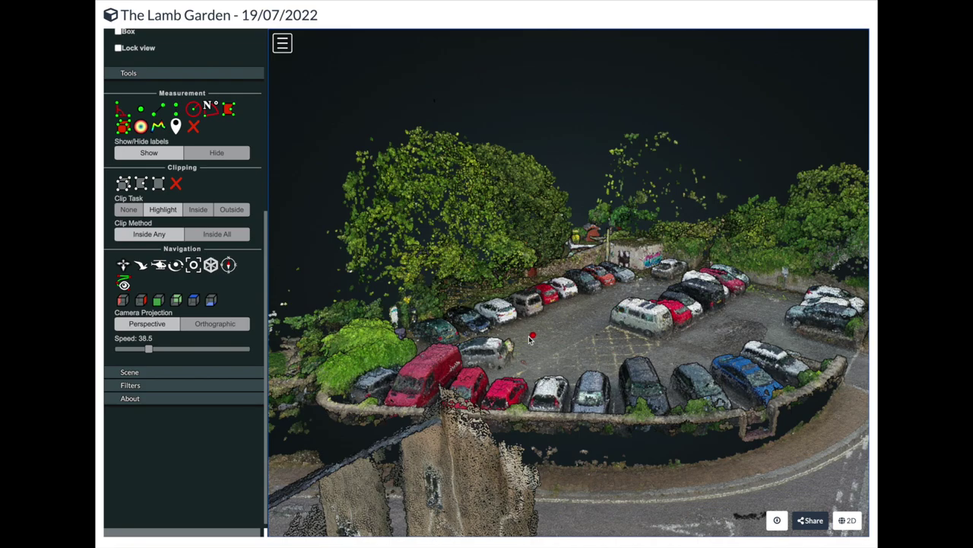
click(530, 339)
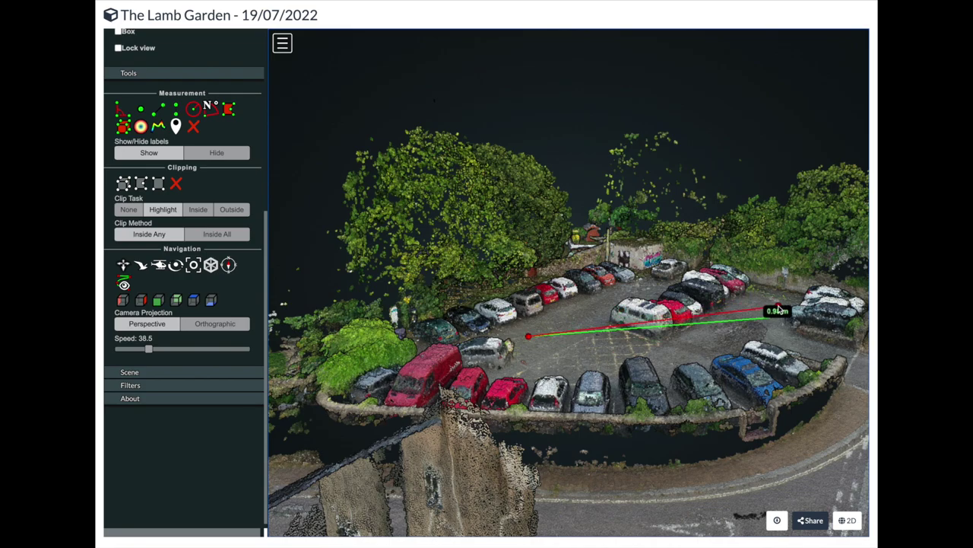
scroll(651, 332, up, 3)
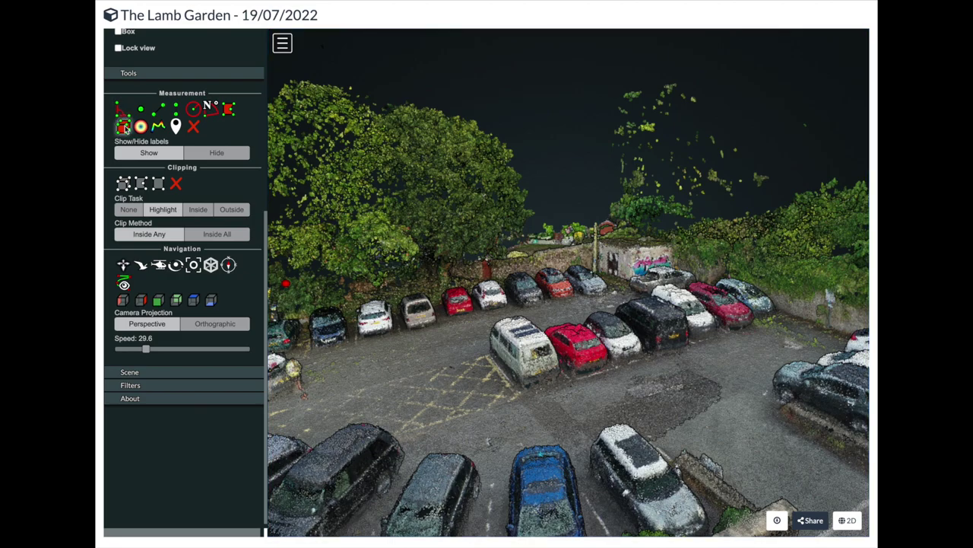
click(176, 126)
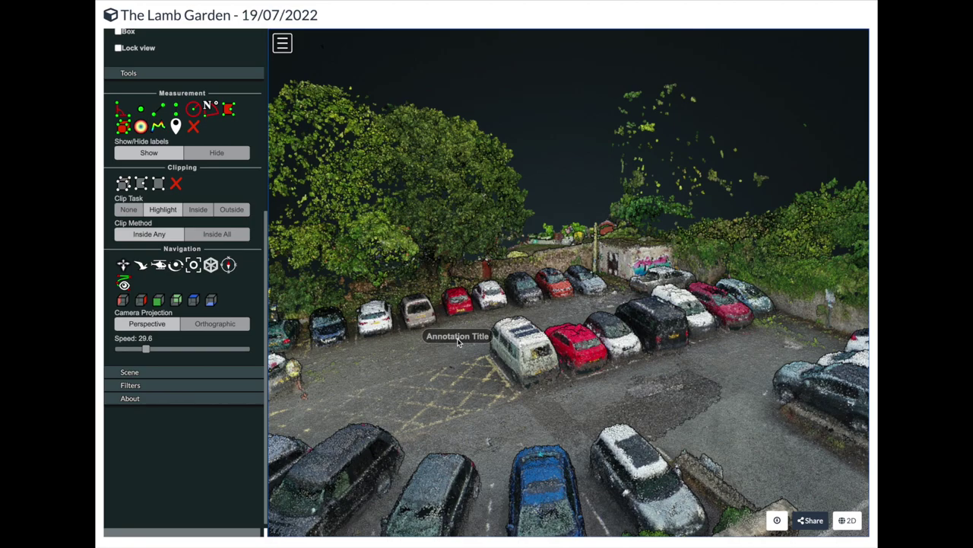
drag(458, 342, 479, 285)
scroll(565, 305, up, 5)
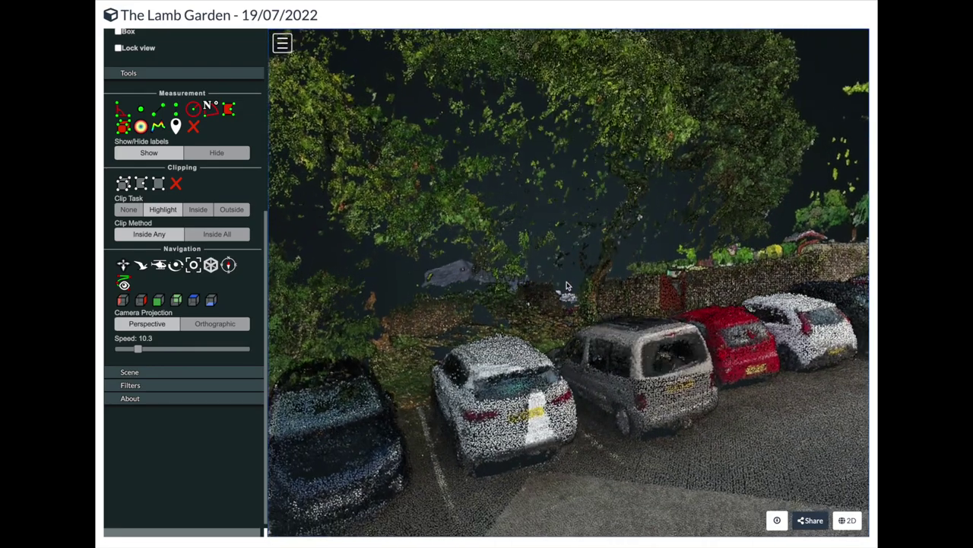
drag(565, 285, 586, 319)
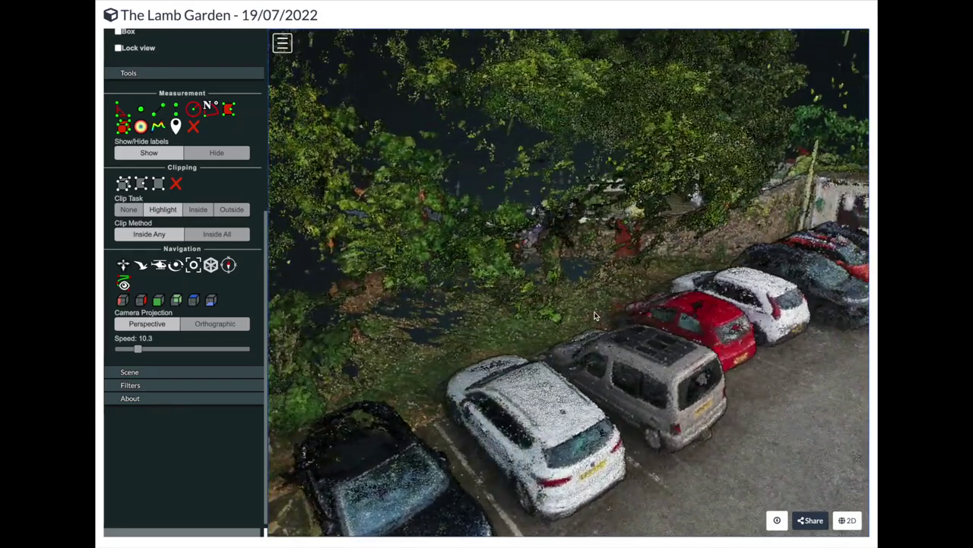
scroll(593, 317, down, 3)
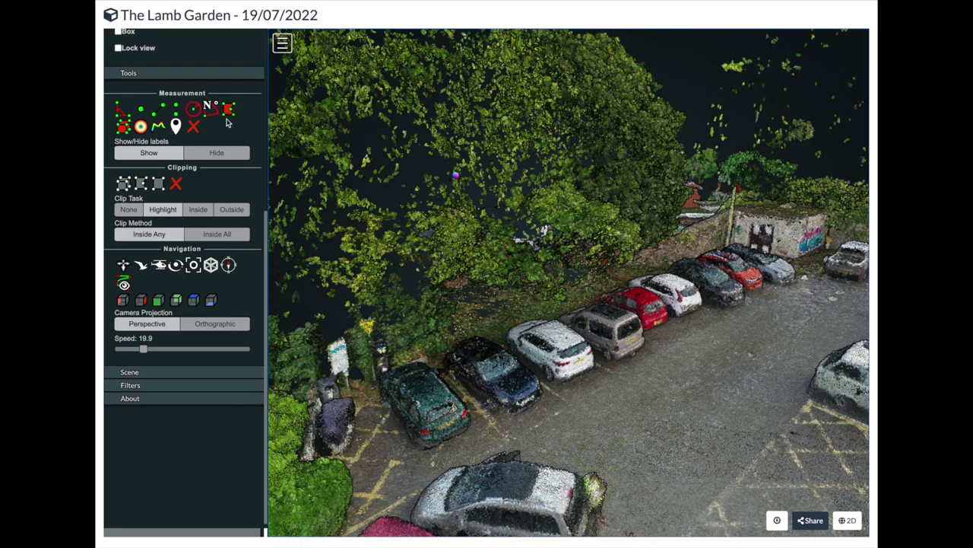
scroll(225, 121, up, 5)
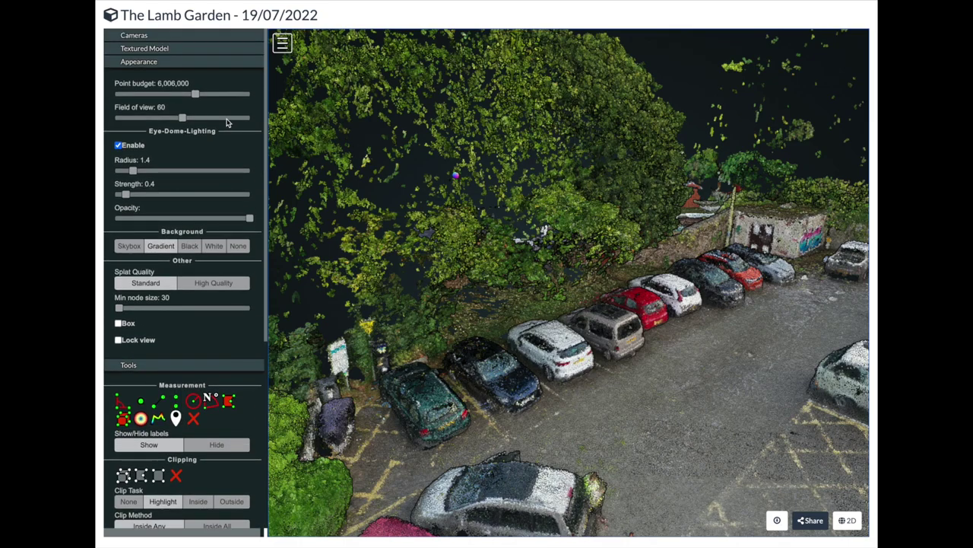
Step: Show the drone camera positions and open the DJI_0279.JPG photo preview from one camera
click(134, 35)
click(118, 58)
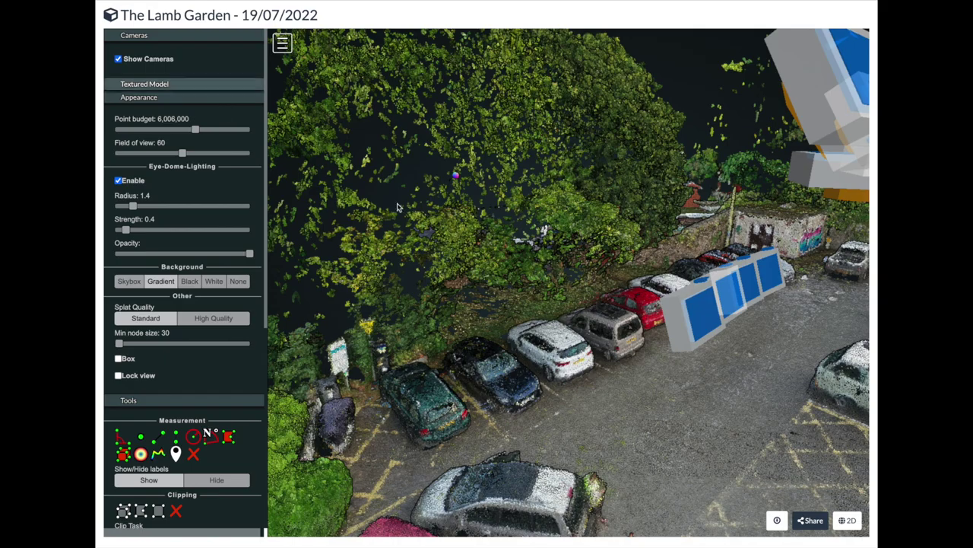
scroll(477, 287, down, 5)
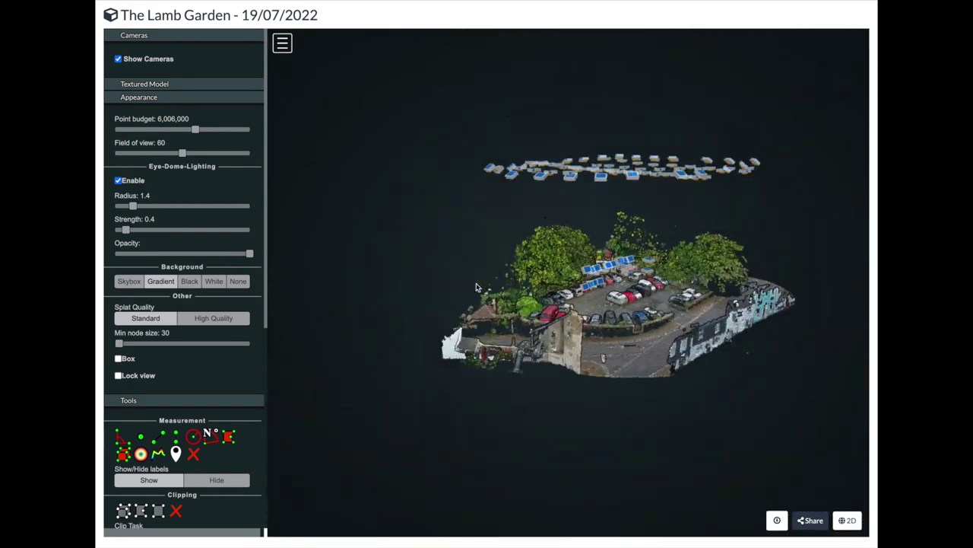
drag(513, 281, 540, 284)
scroll(624, 287, up, 5)
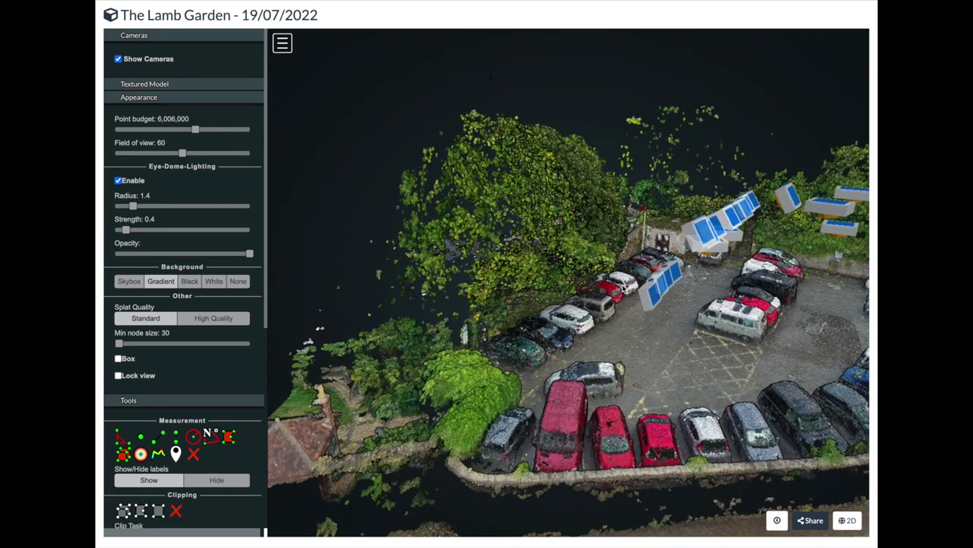
drag(623, 321, 667, 278)
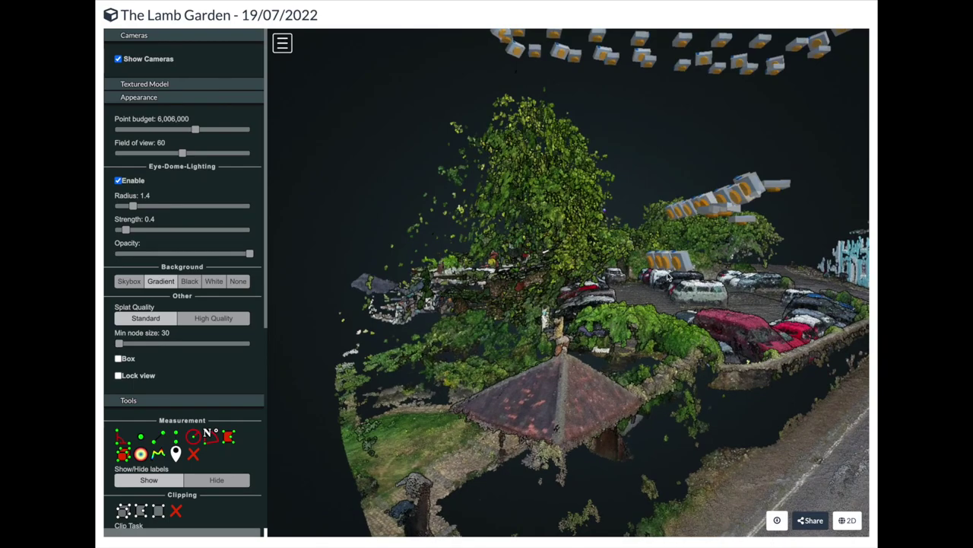
click(650, 264)
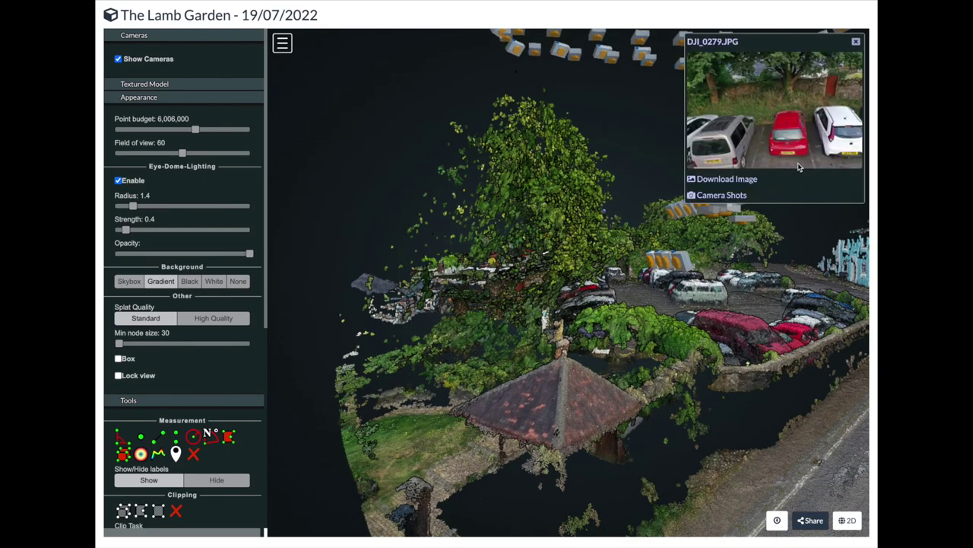
Step: View the camera photo full screen, step to the next photo and zoom on the pay machine
click(772, 129)
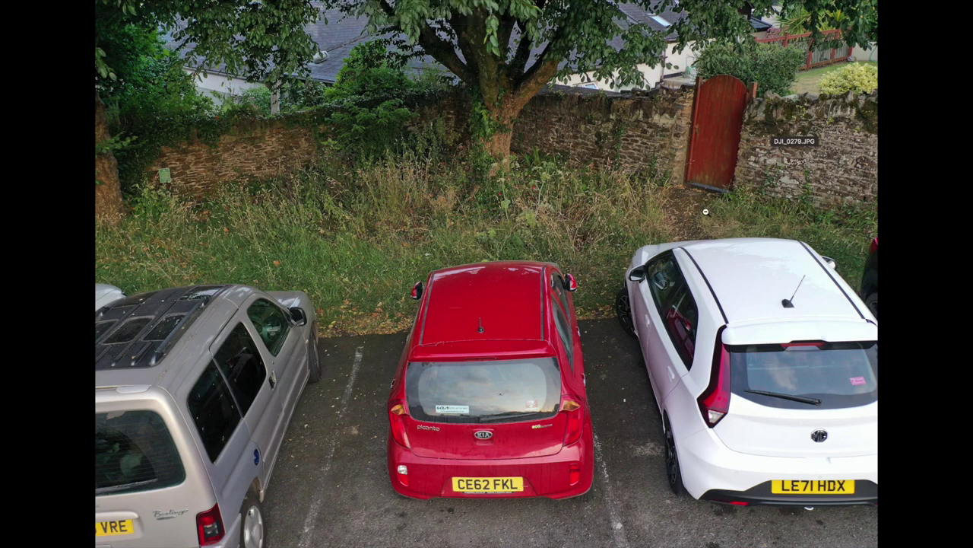
key(Right)
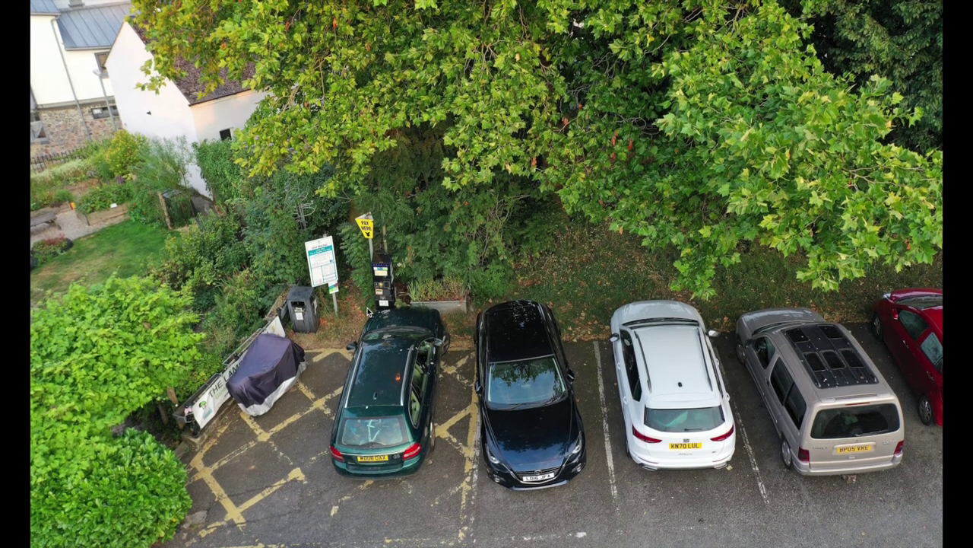
scroll(368, 311, up, 5)
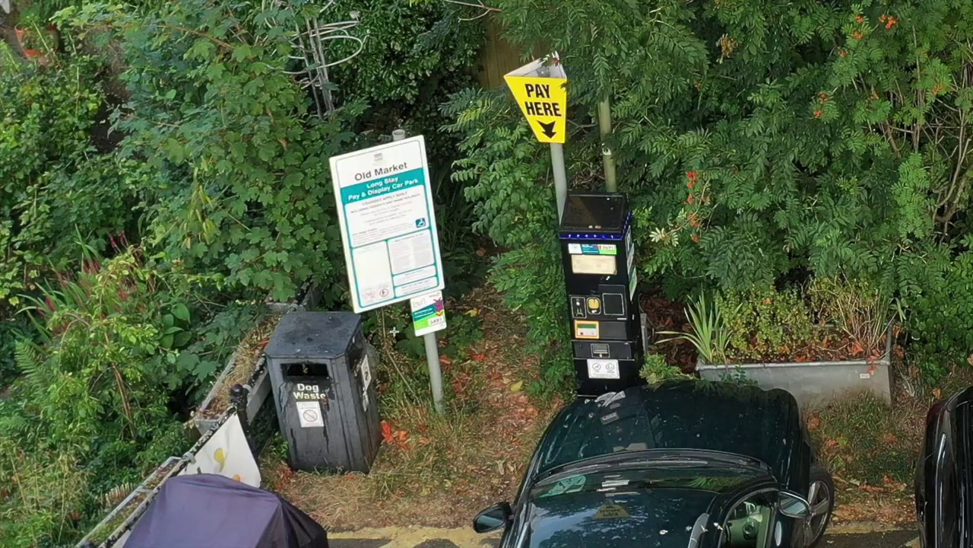
scroll(394, 330, down, 5)
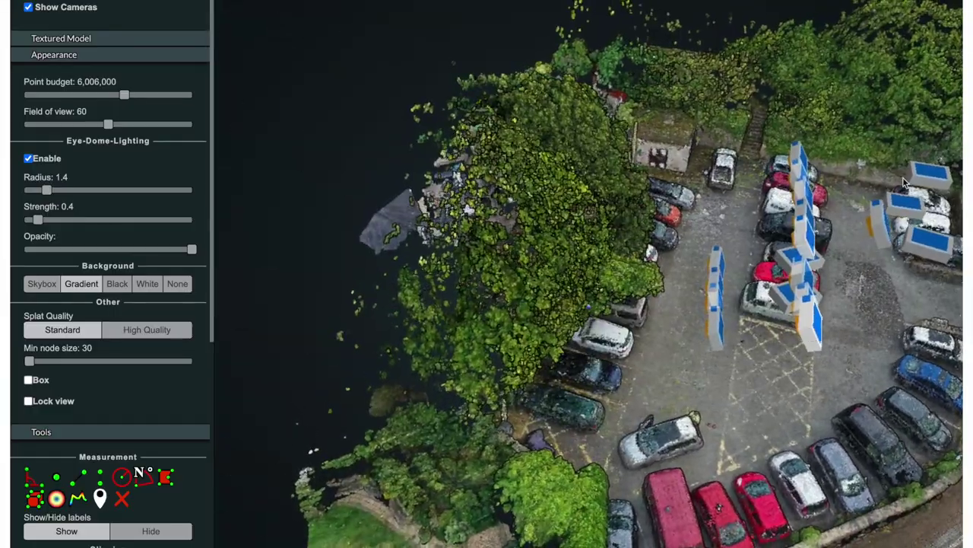
Step: Open another camera's photo full screen and zoom into the patched tarmac with white cobbles
mouse_move(934, 178)
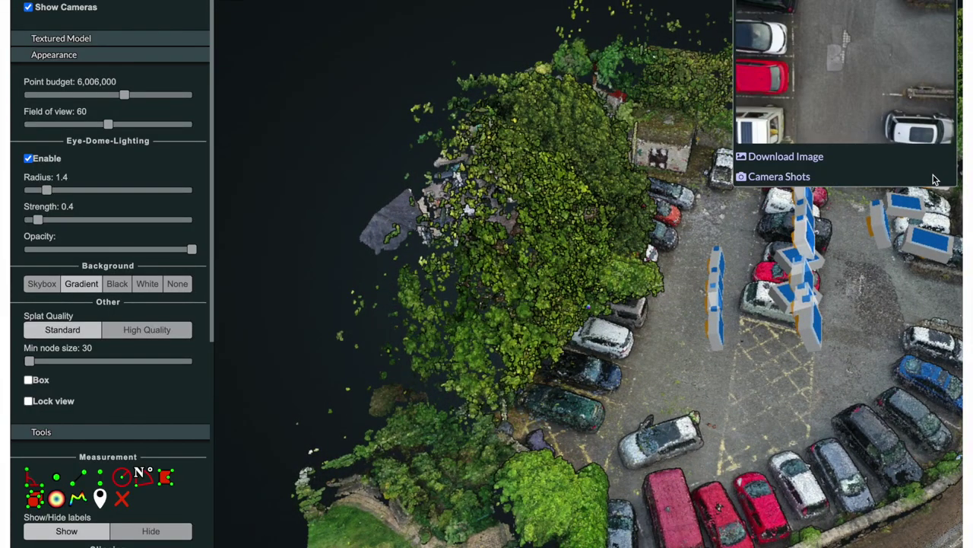
click(864, 92)
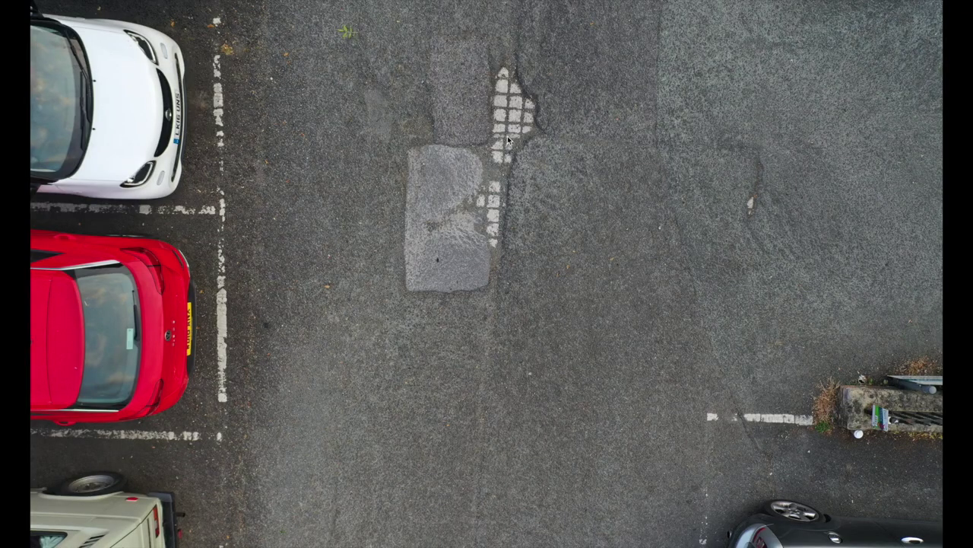
scroll(508, 139, up, 8)
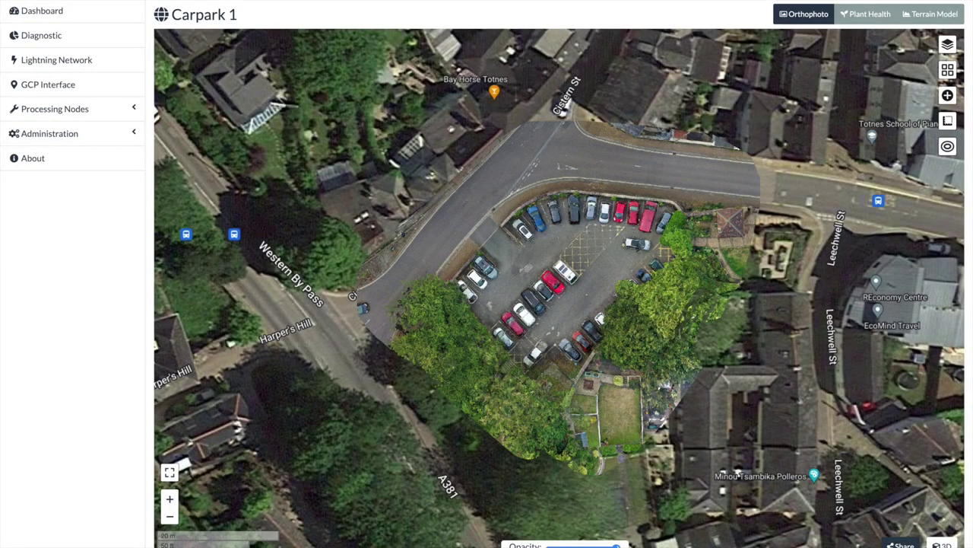
Step: Drag the Carpark 1 orthophoto's Opacity slider to maximum
drag(599, 546, 621, 546)
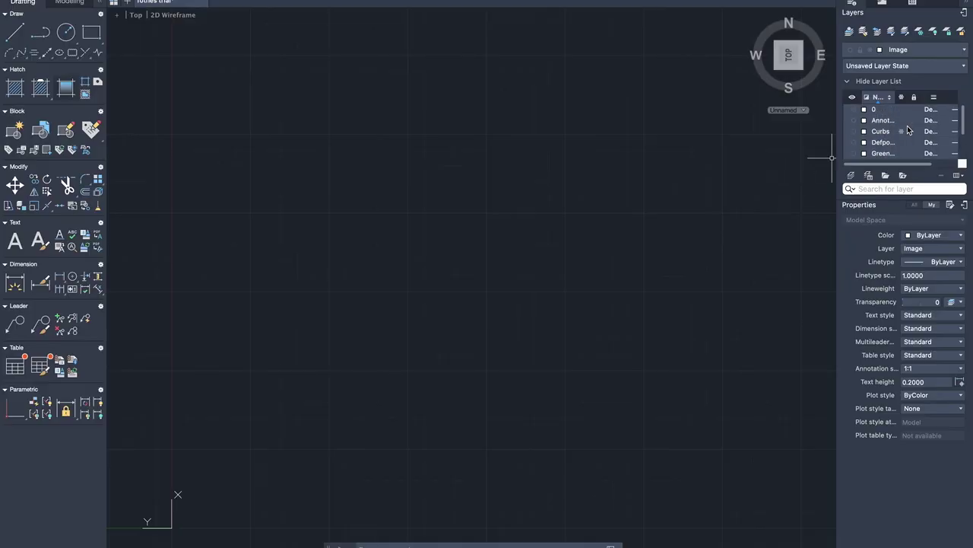
Step: Turn on the Road Markings, Wall, Curbs, Lines, Greenery and Objects layers, leaving Image off
click(851, 55)
click(851, 126)
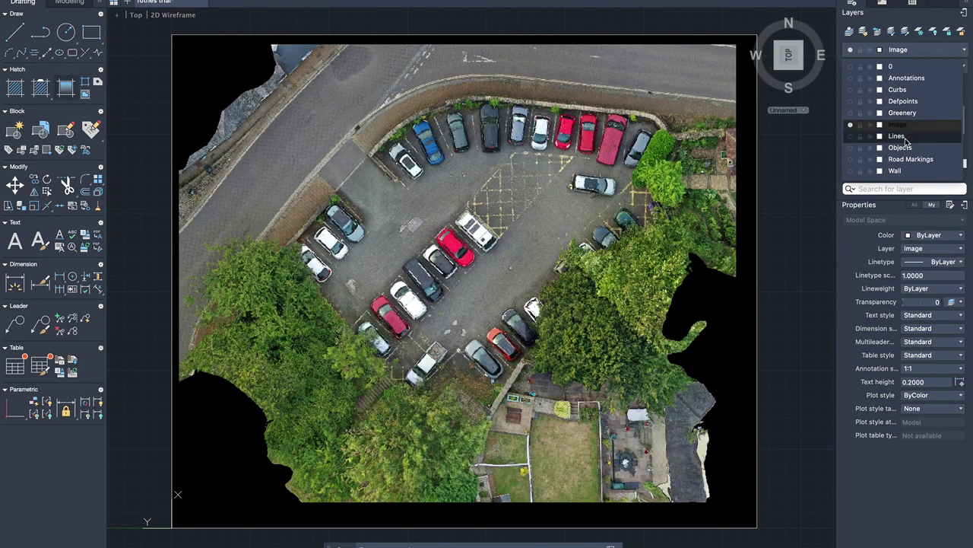
click(851, 161)
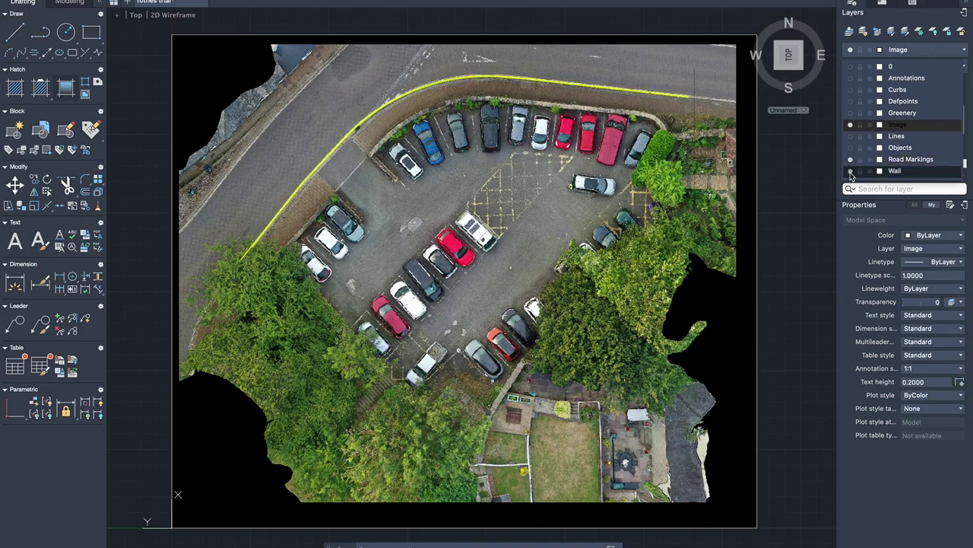
click(851, 172)
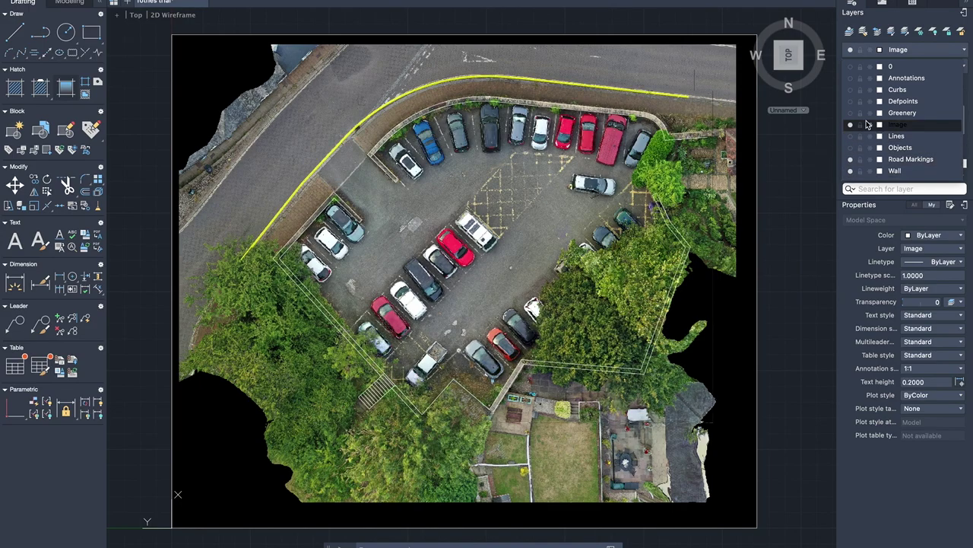
click(851, 90)
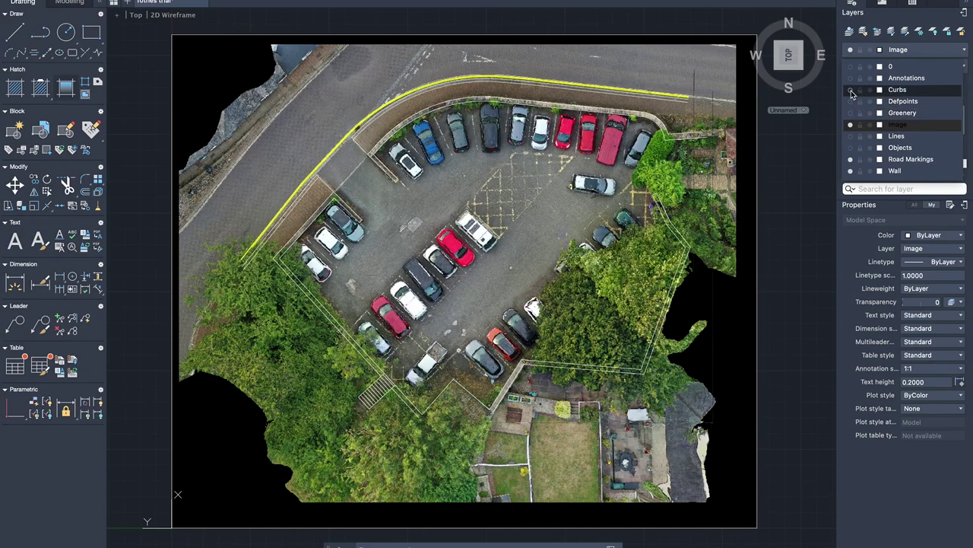
click(851, 136)
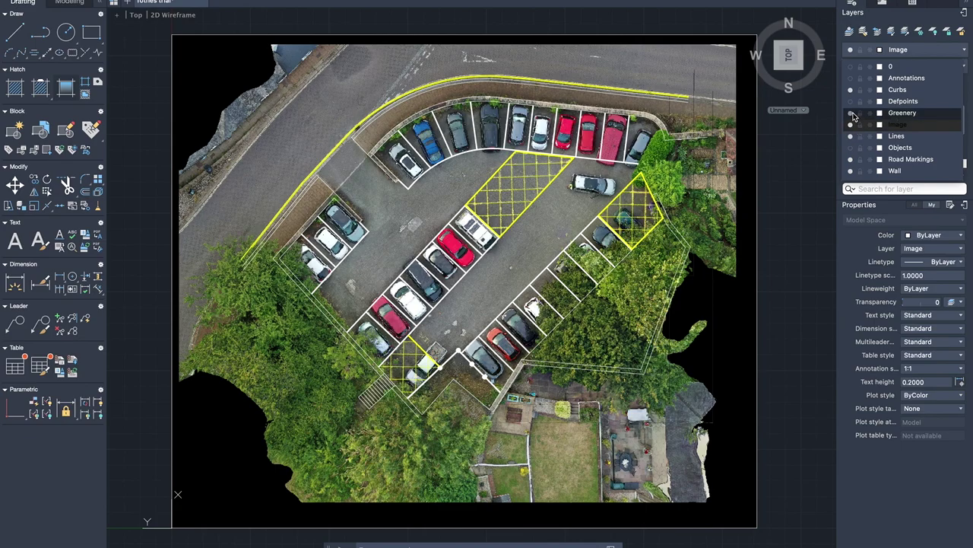
click(851, 113)
click(851, 147)
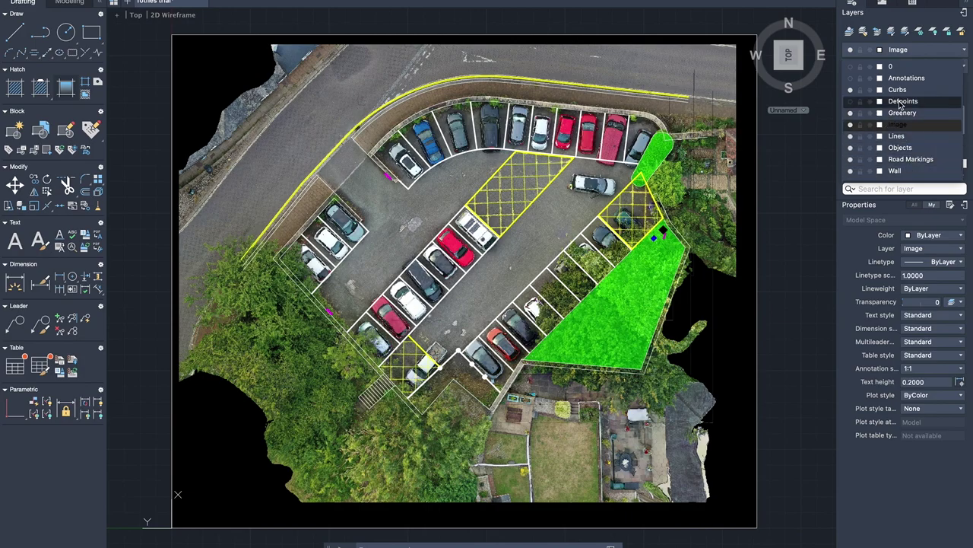
click(851, 79)
click(463, 157)
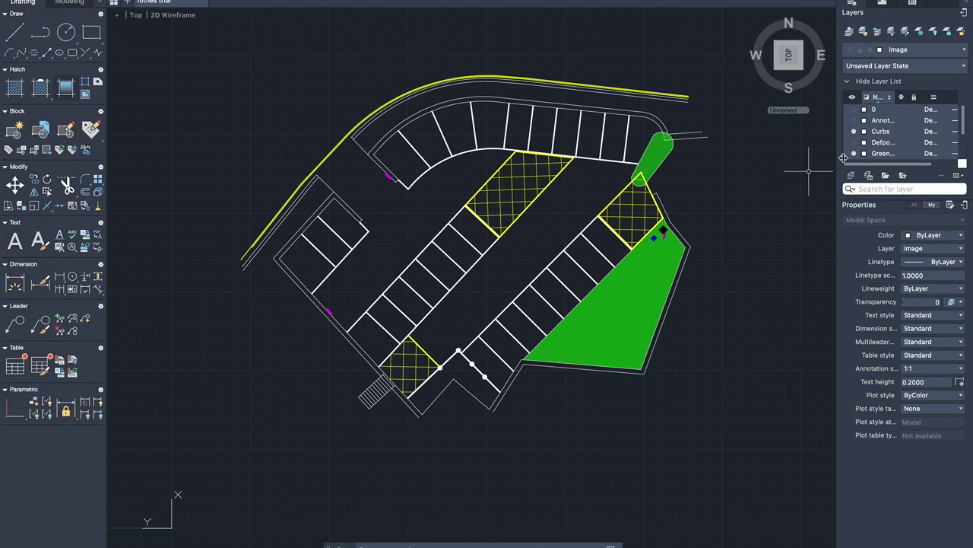
Step: Make Annotations the current layer and show its labels on the plan
double_click(882, 120)
scroll(723, 200, up, 2)
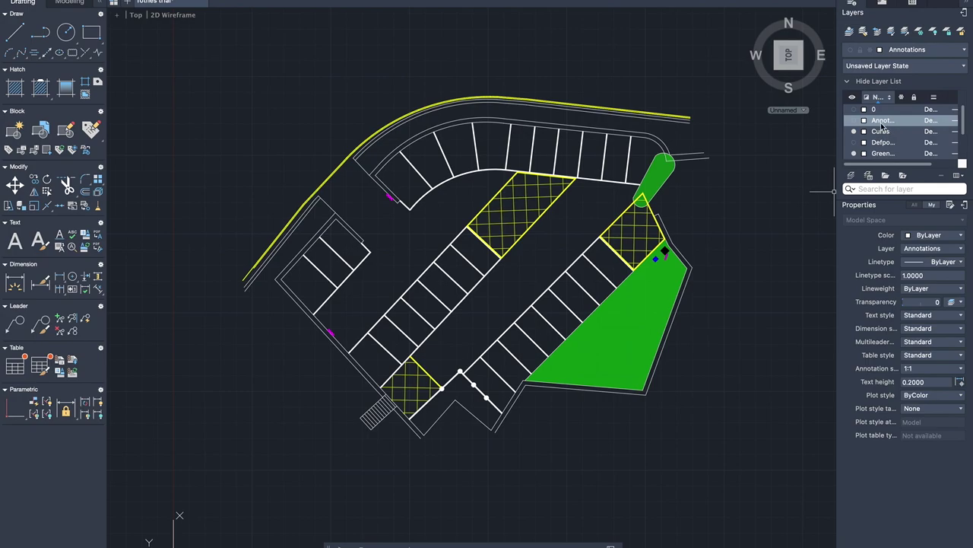
click(854, 121)
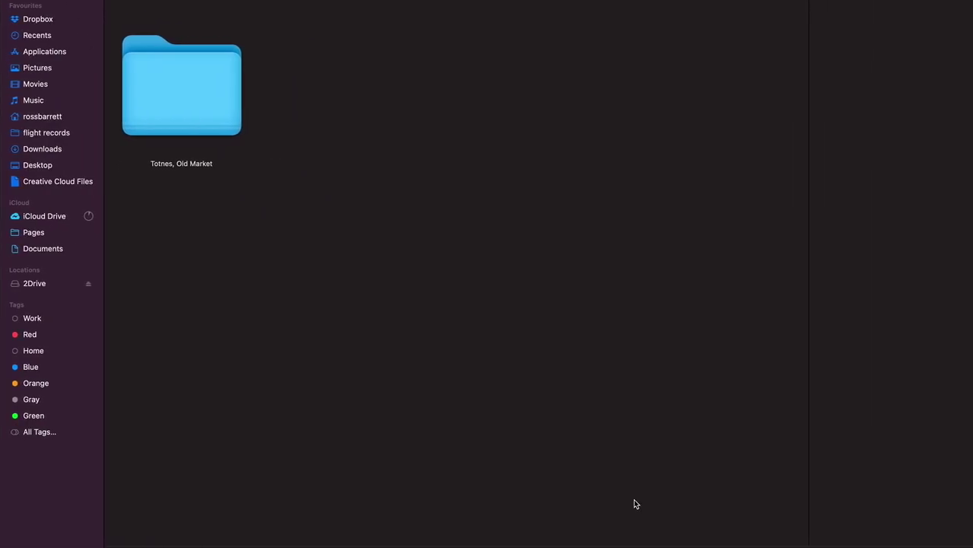
Step: Open the Totnes, Old Market folder and preview OM-1.JPG enlarged in Gallery view
double_click(184, 88)
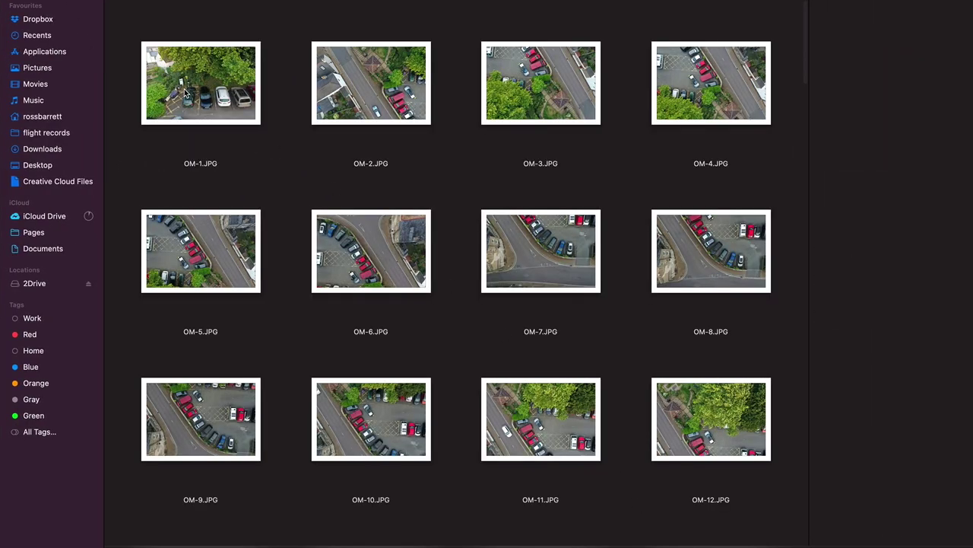
click(265, 103)
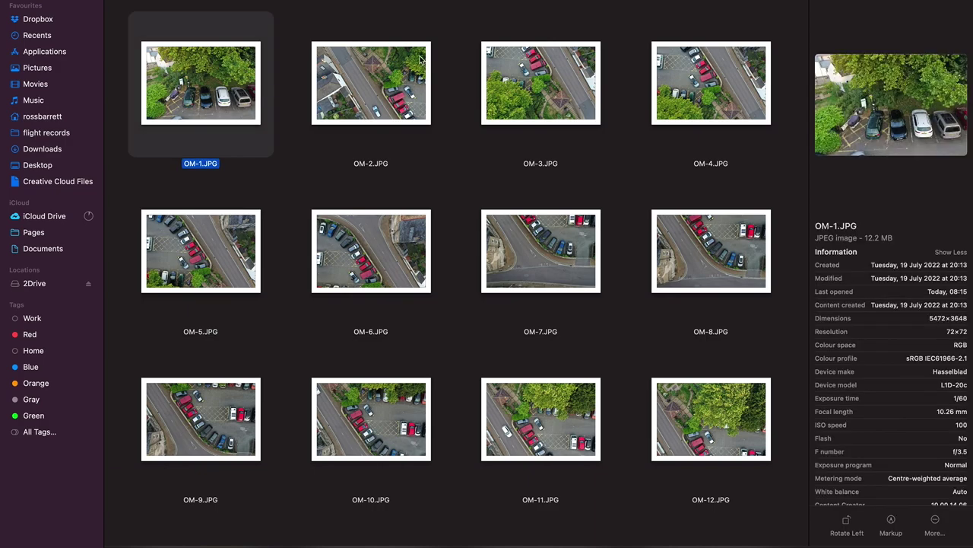
key(super+4)
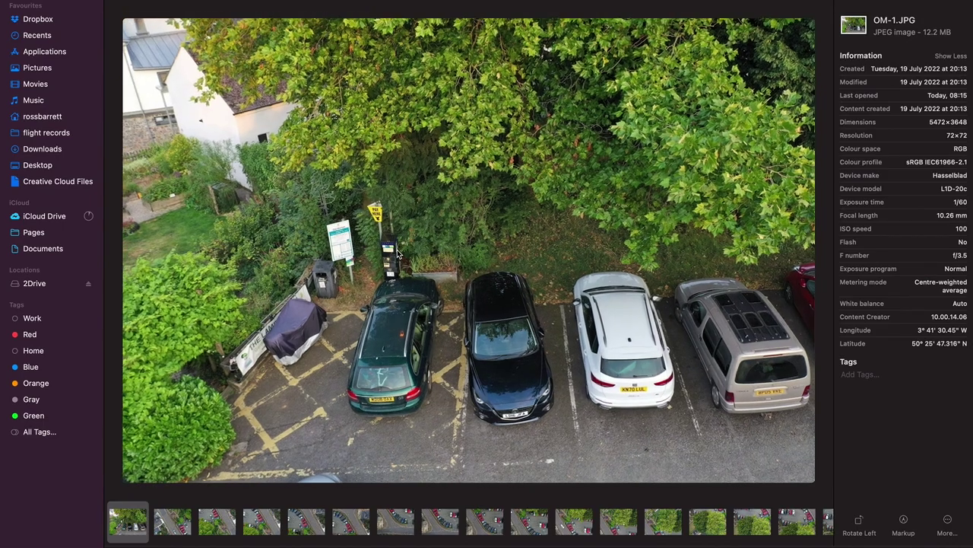
scroll(397, 252, up, 5)
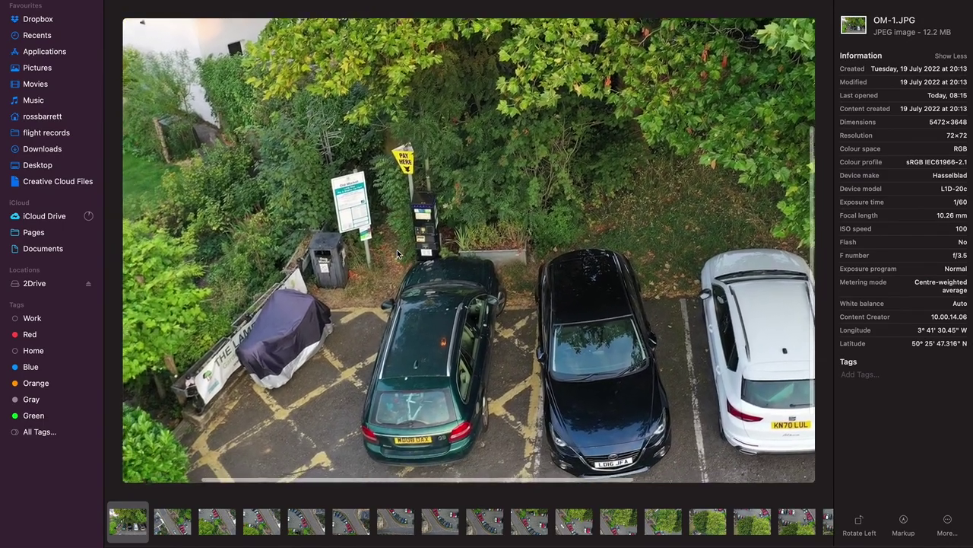